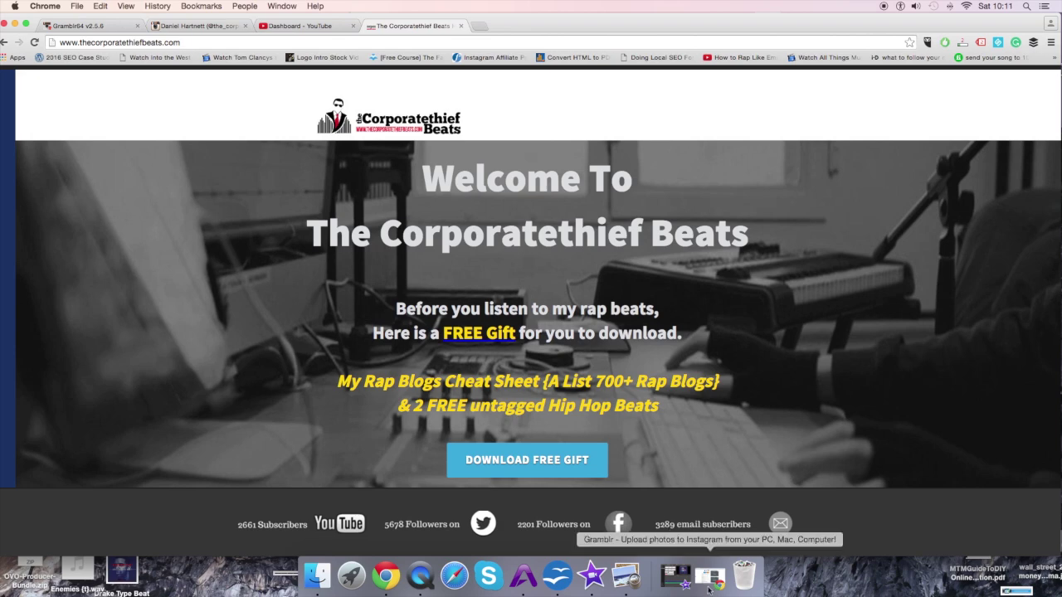
View the Gramblr download page with its Mac OS X and Windows versions, and minimise its window again
left_click(709, 589)
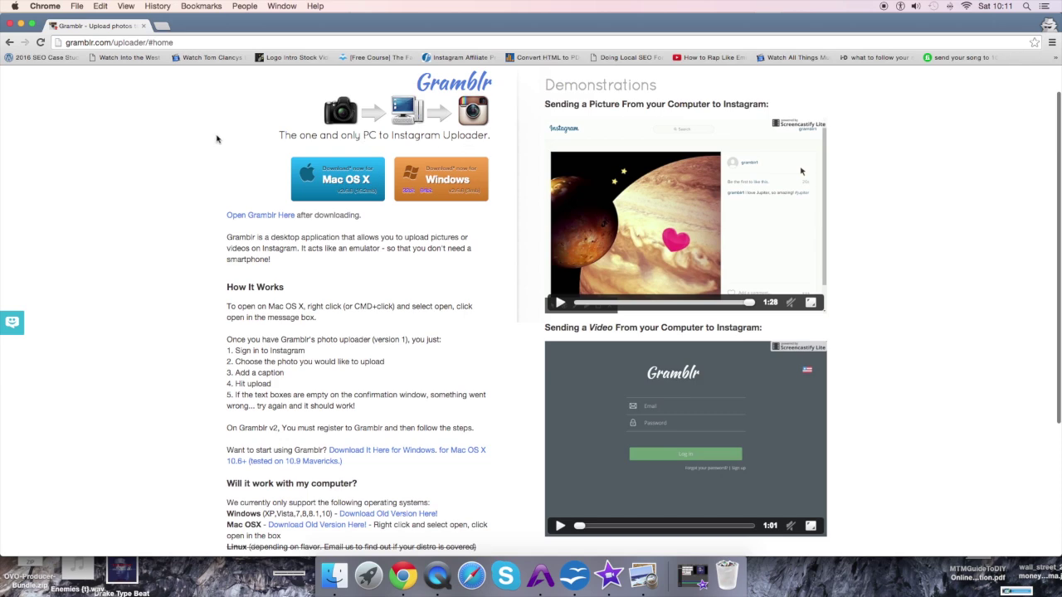
left_click(20, 22)
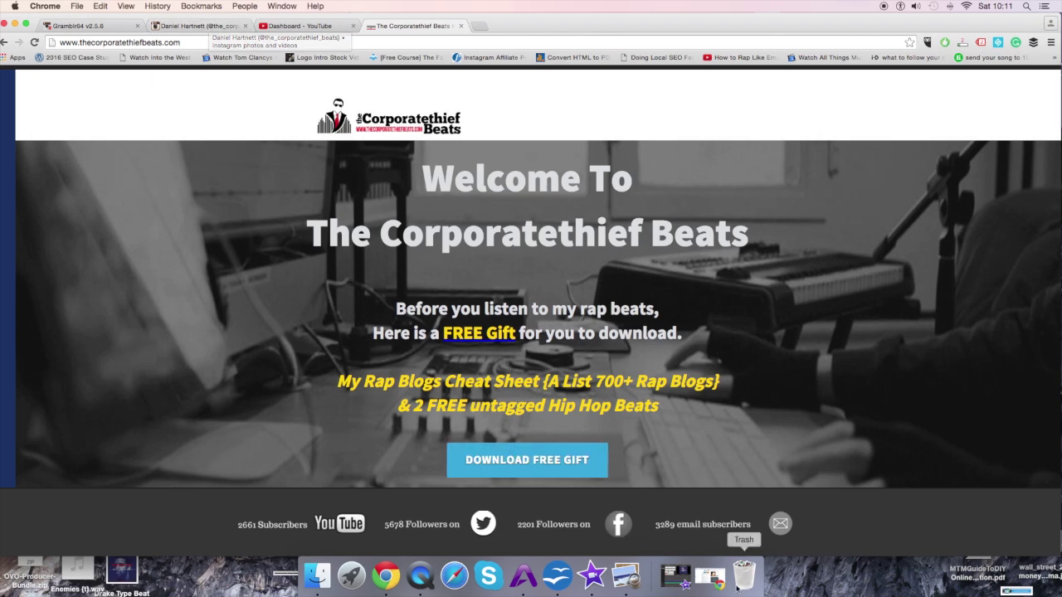
left_click(626, 575)
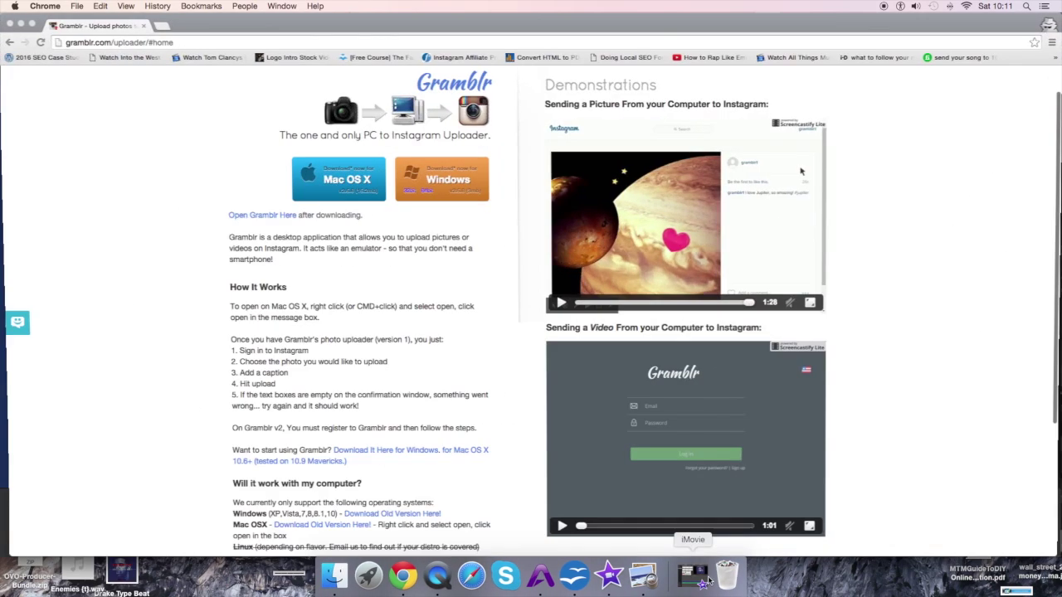
left_click(21, 23)
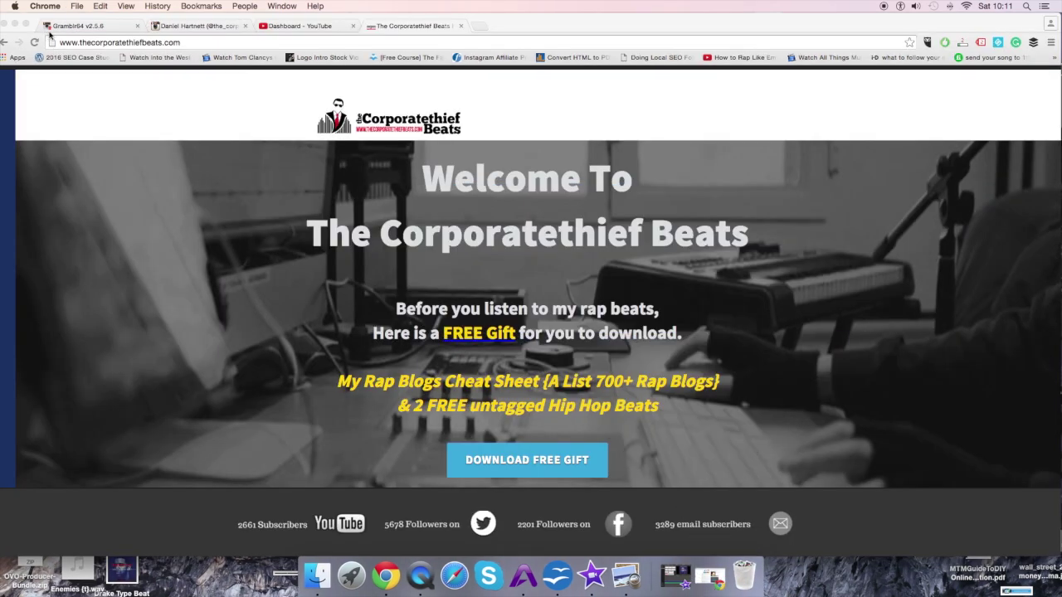
Look at the Gramblr uploader and the Instagram profile page, and minimise the browser window
left_click(108, 26)
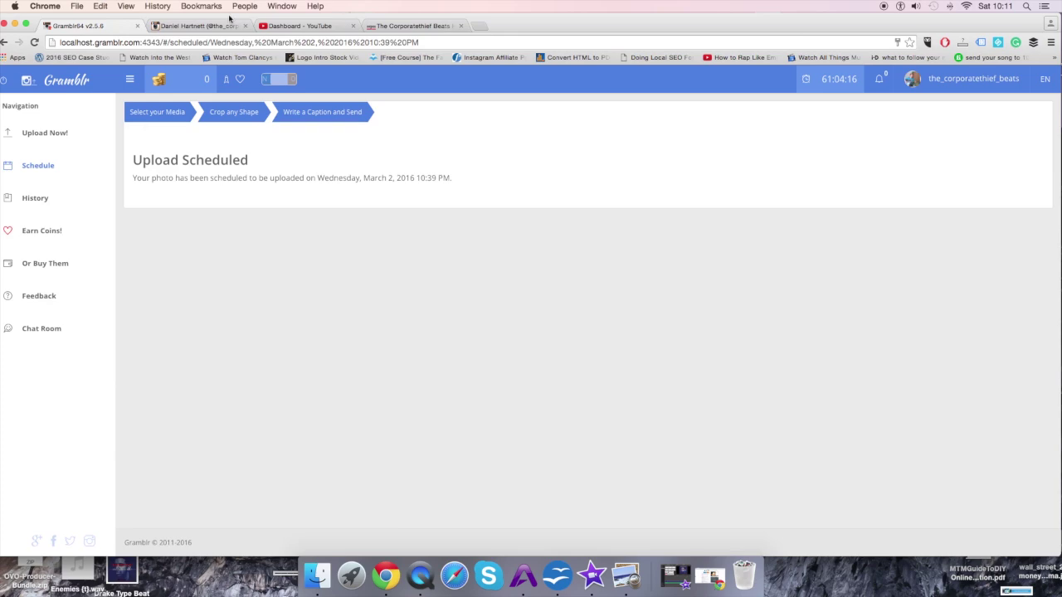
left_click(169, 27)
left_click(88, 27)
left_click_drag(555, 27, 588, 17)
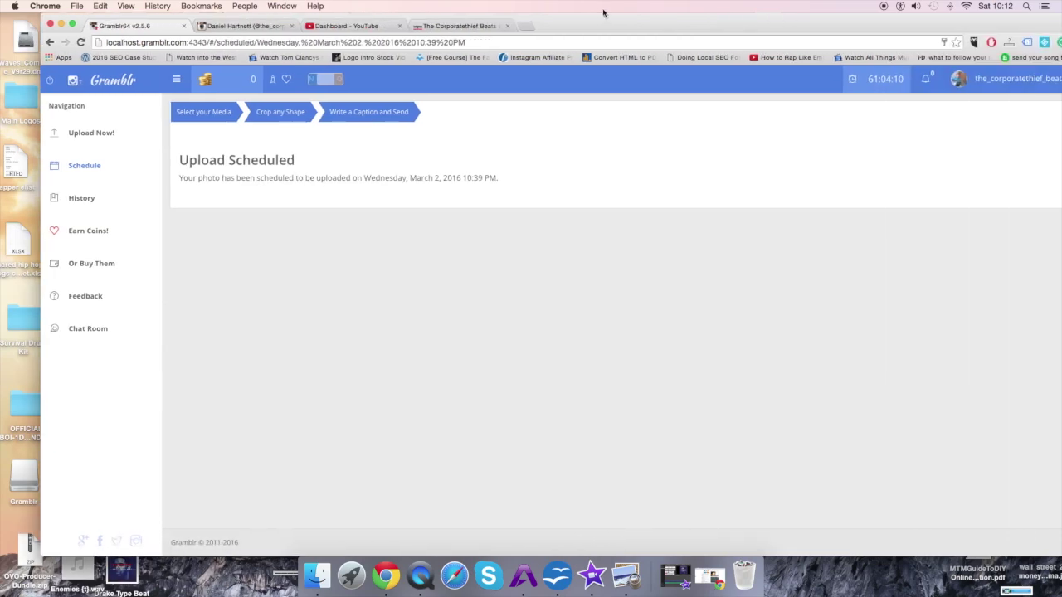
left_click(62, 23)
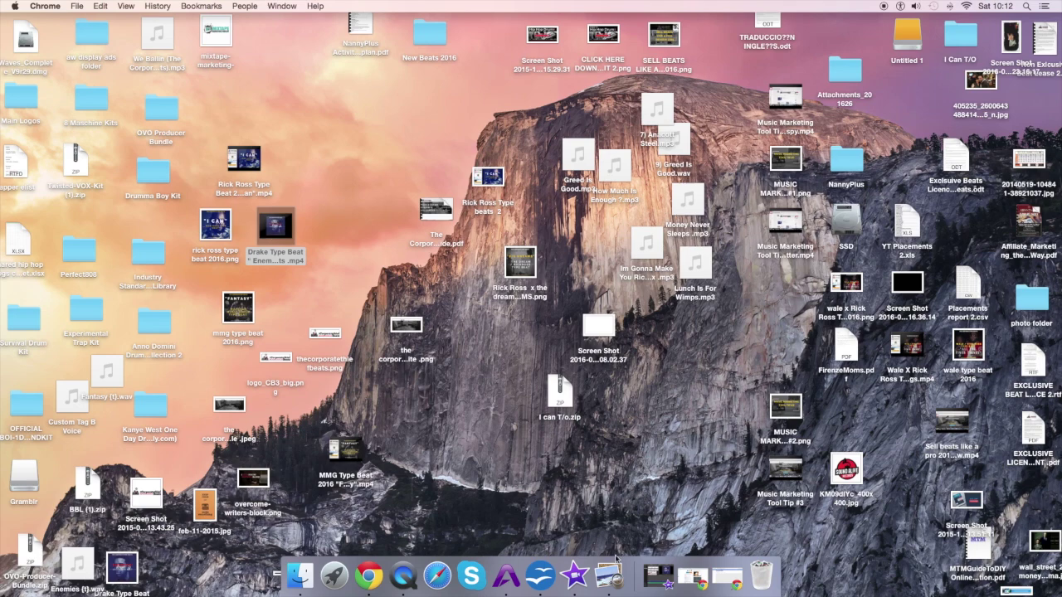
Switch to iMovie to view the Beat Making Video project, and minimise it again
left_click(663, 579)
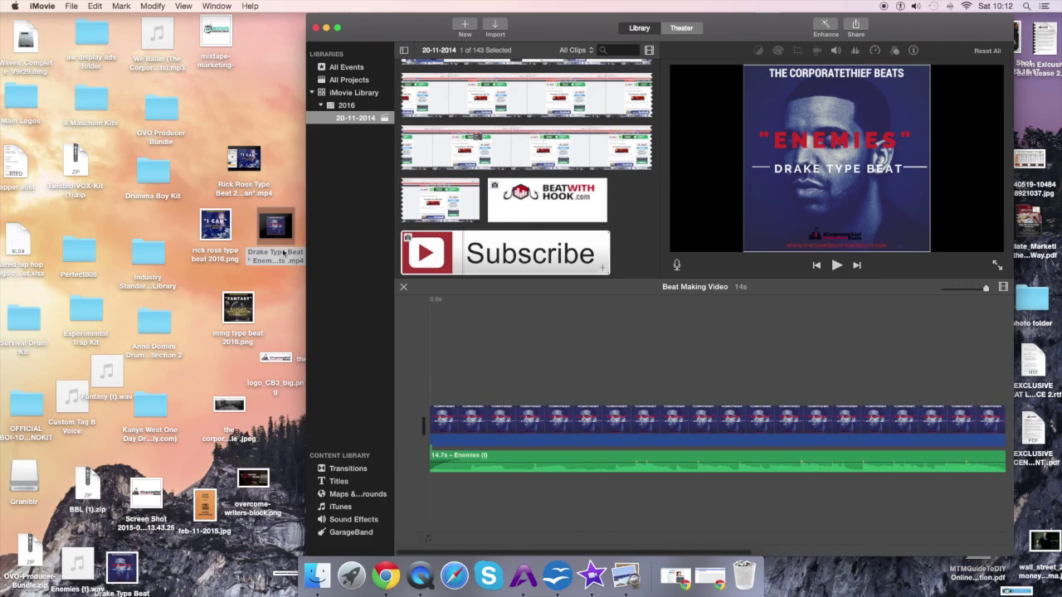
left_click(326, 29)
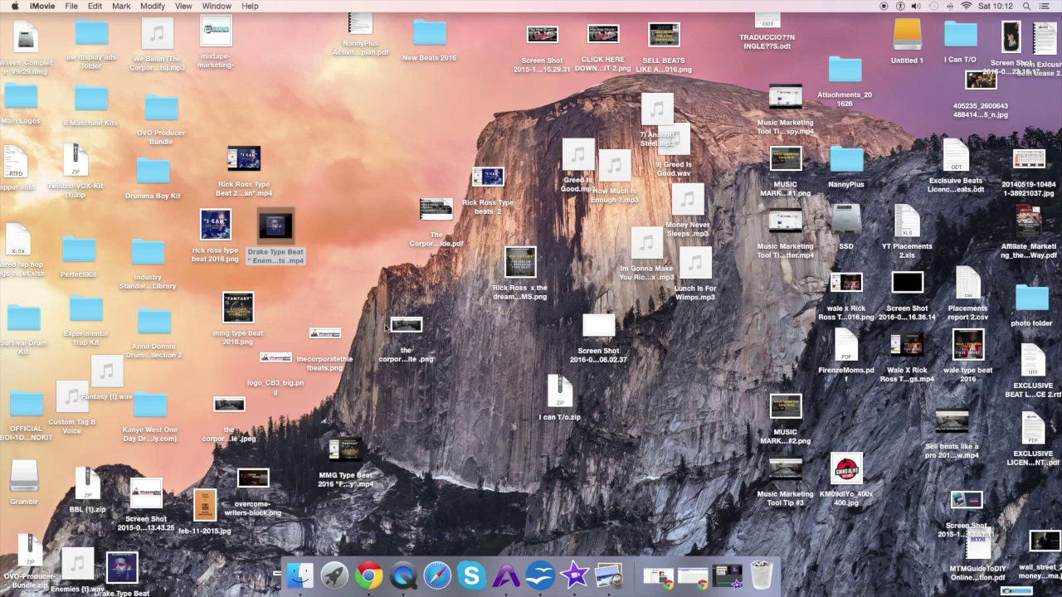
left_click(727, 574)
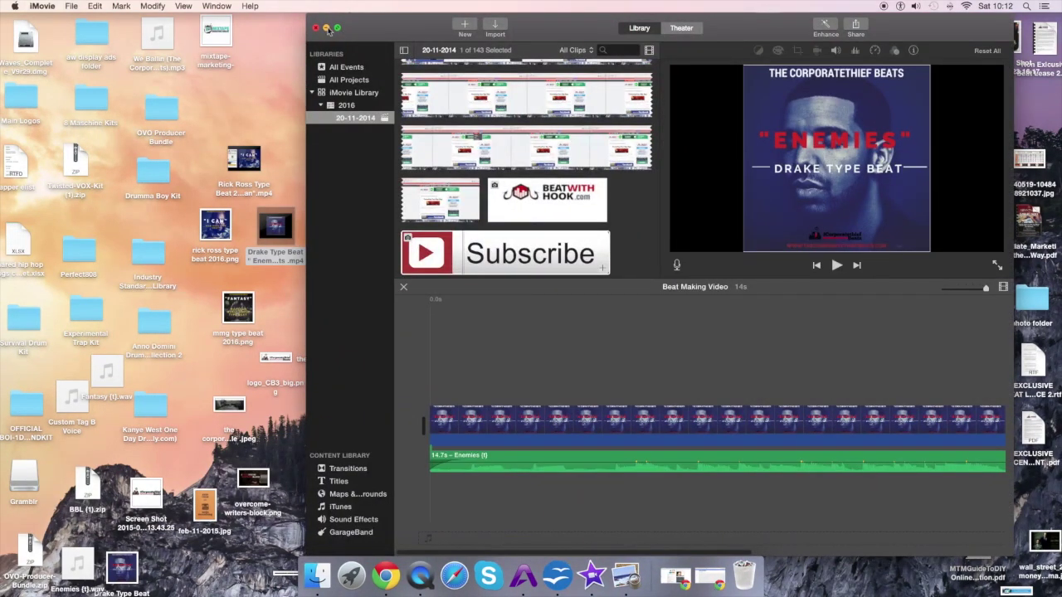
key("super+m")
Restore the Gramblr window beside the desktop files and load the Drake Type Beat "Enemies" MP4 as the upload media
left_click(676, 574)
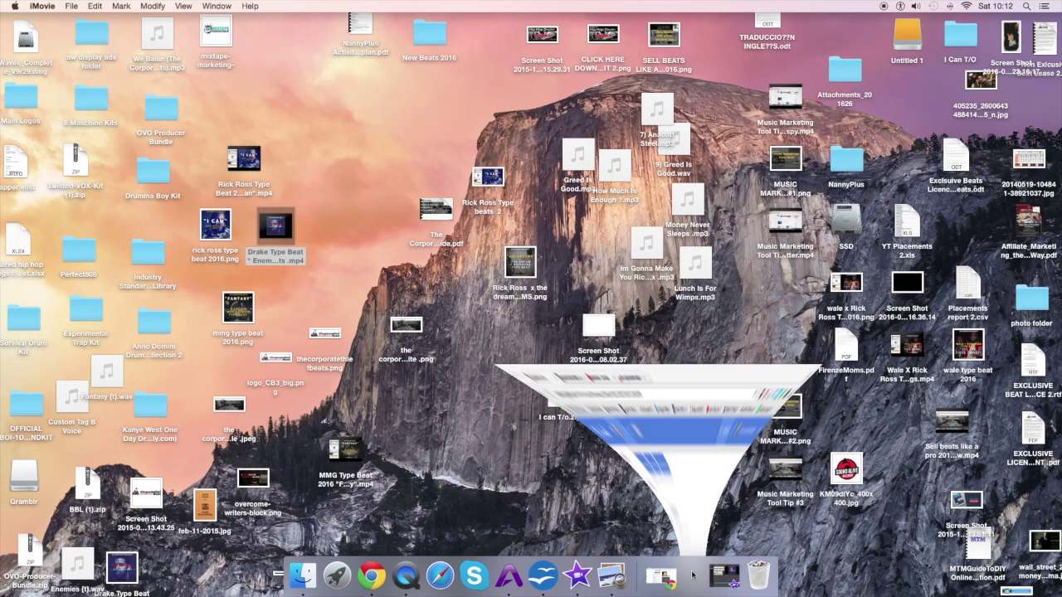
left_click_drag(190, 26, 480, 27)
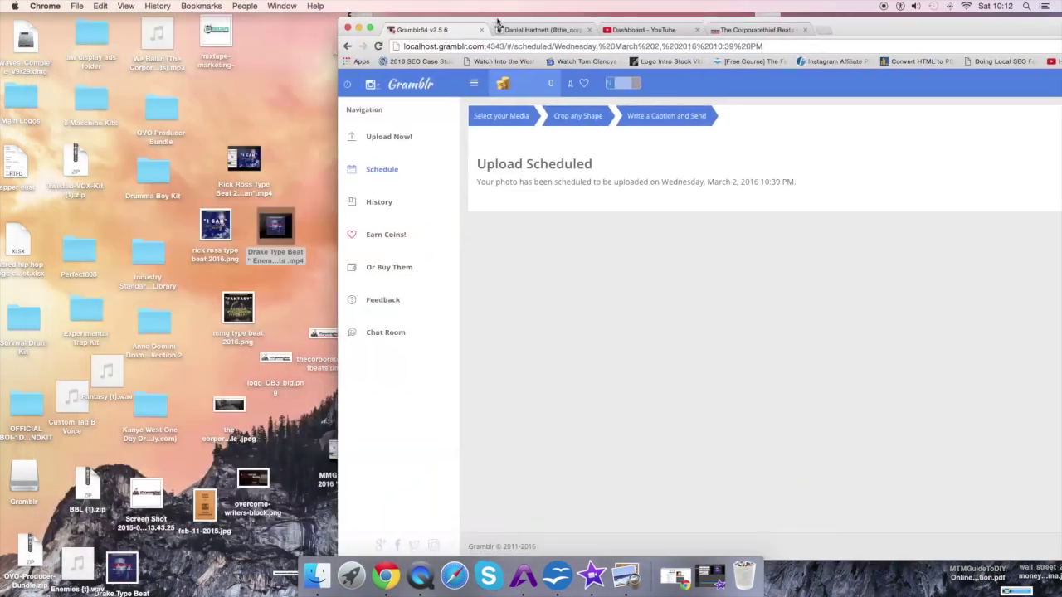
left_click_drag(278, 226, 418, 200)
left_click(494, 112)
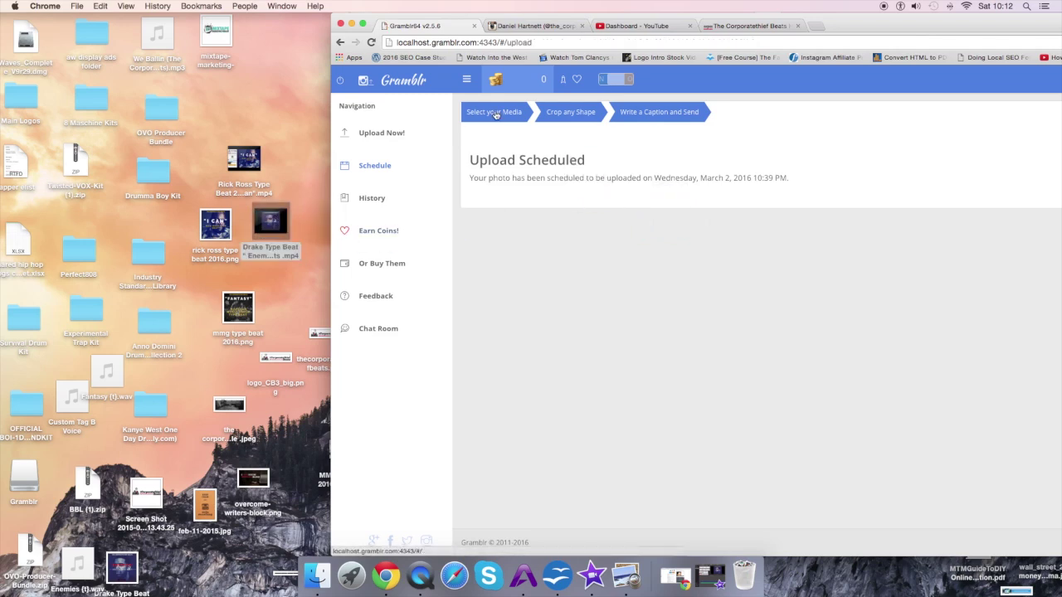
left_click_drag(274, 220, 910, 208)
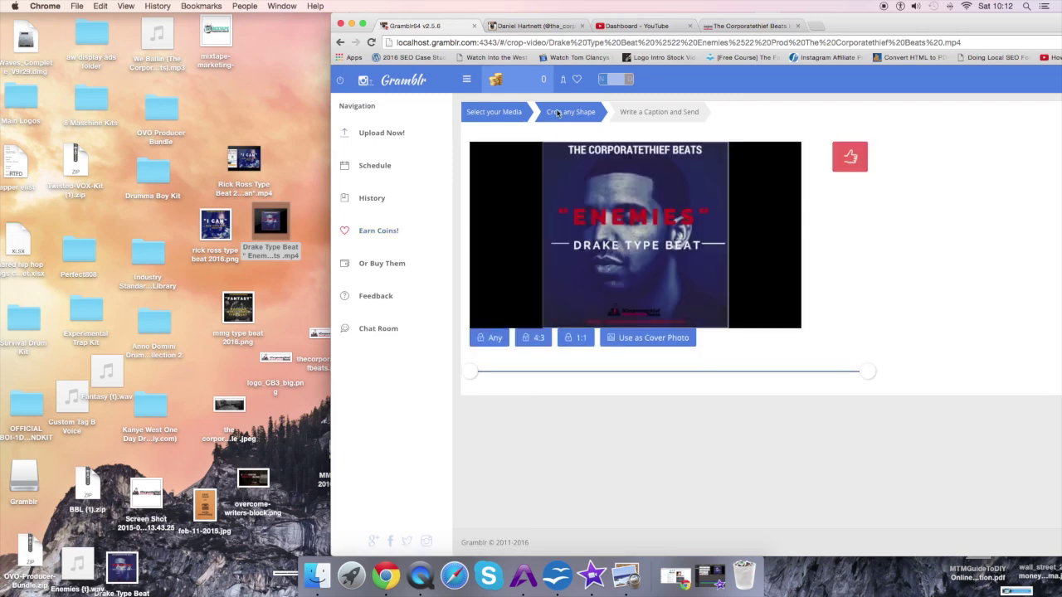
Crop the video to the square artwork without the black side bars, use the frame as cover photo and accept
left_click_drag(543, 146, 729, 328)
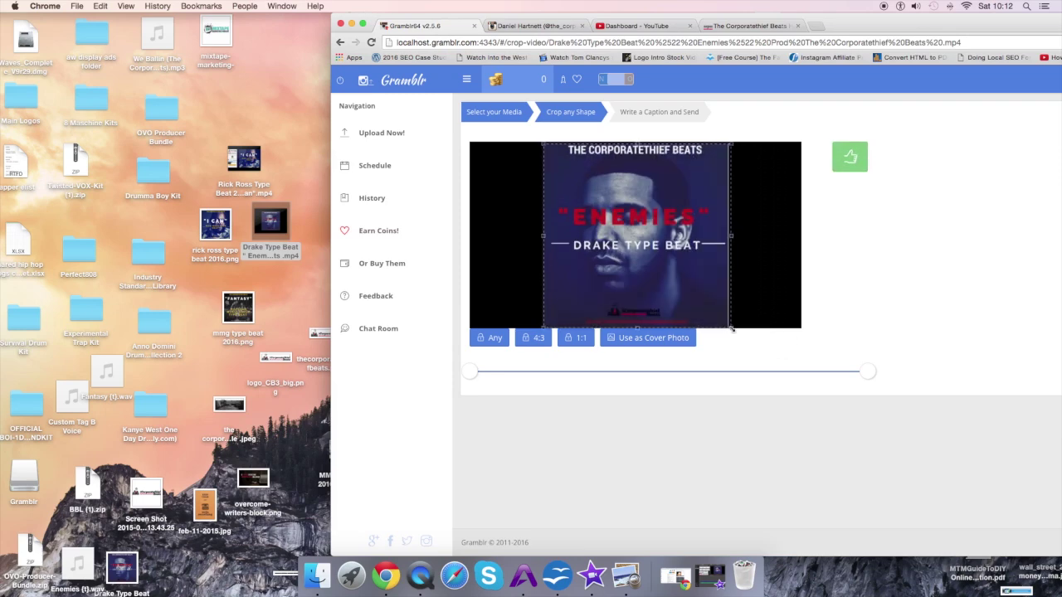
left_click(675, 339)
left_click(850, 160)
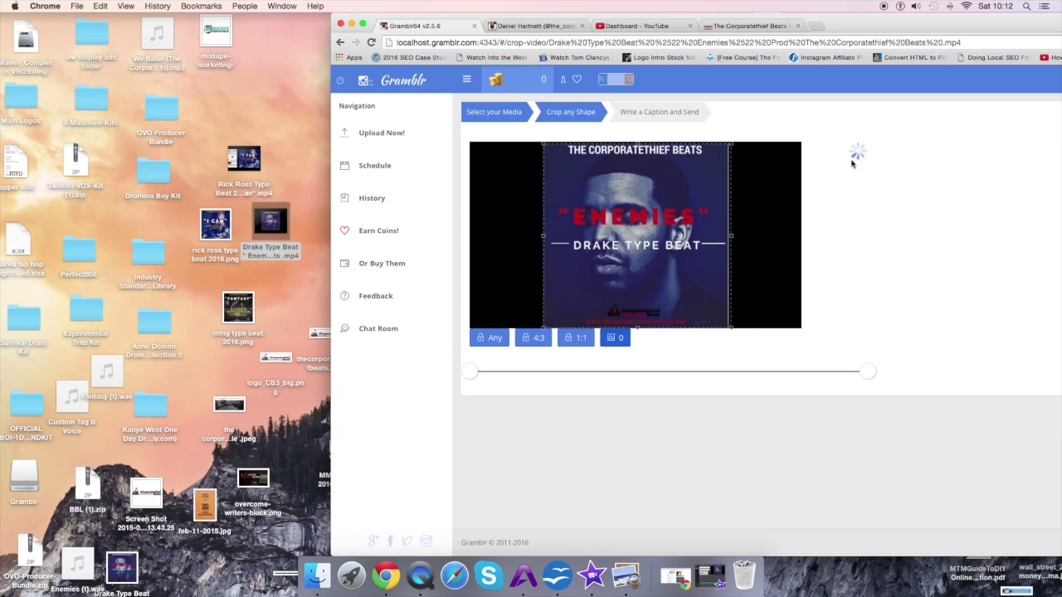
Play the cropped video's preview on the Upload Details page and pause it
left_click_drag(907, 20, 651, 19)
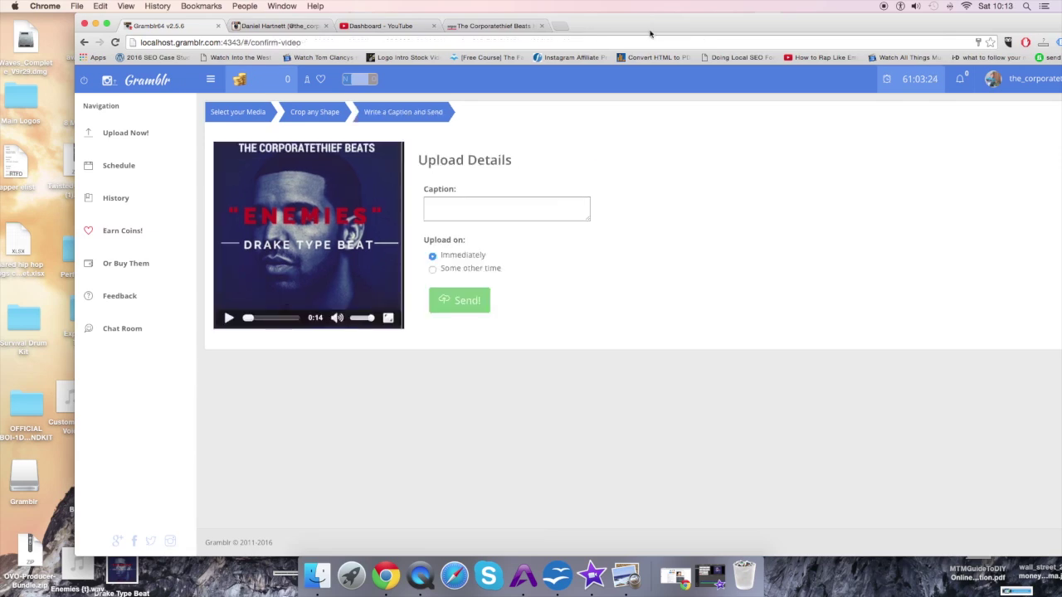
left_click(229, 317)
left_click(228, 318)
left_click(229, 318)
left_click(229, 318)
left_click(461, 211)
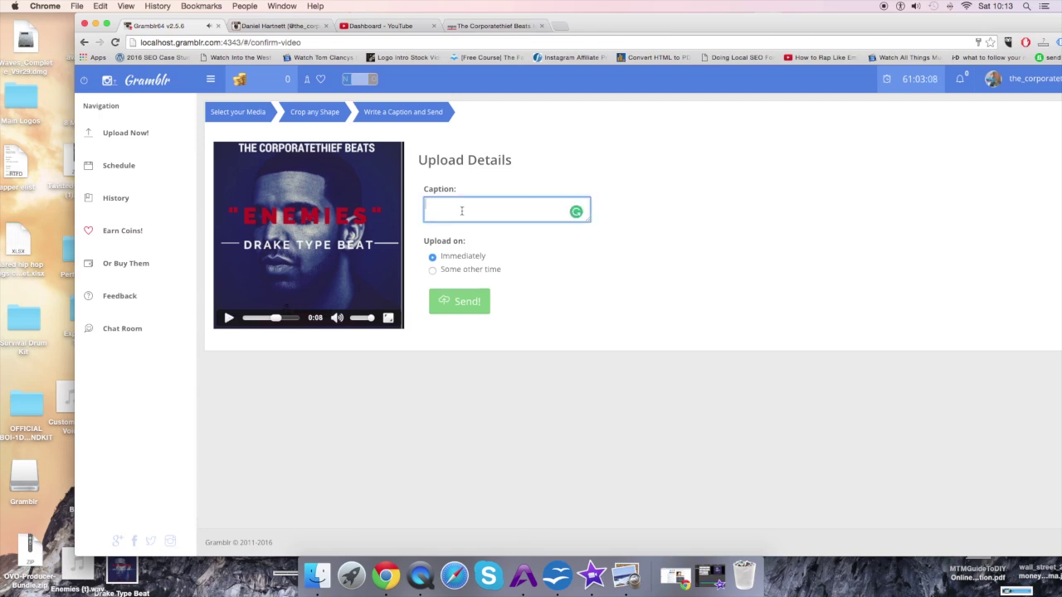
type("Buy Beats Here : www.the")
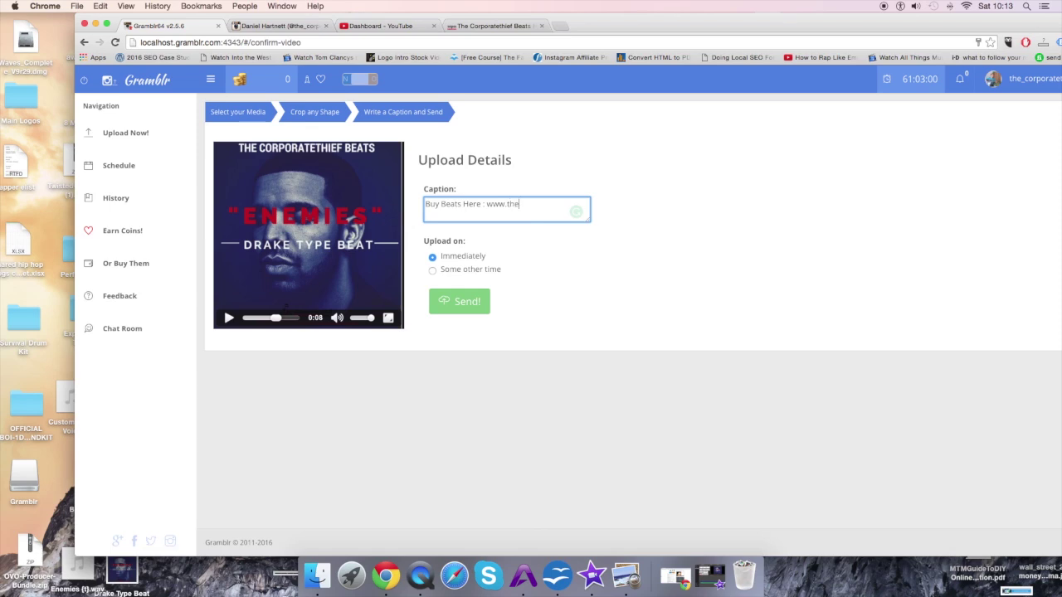
type("corporatethiefbeats.com")
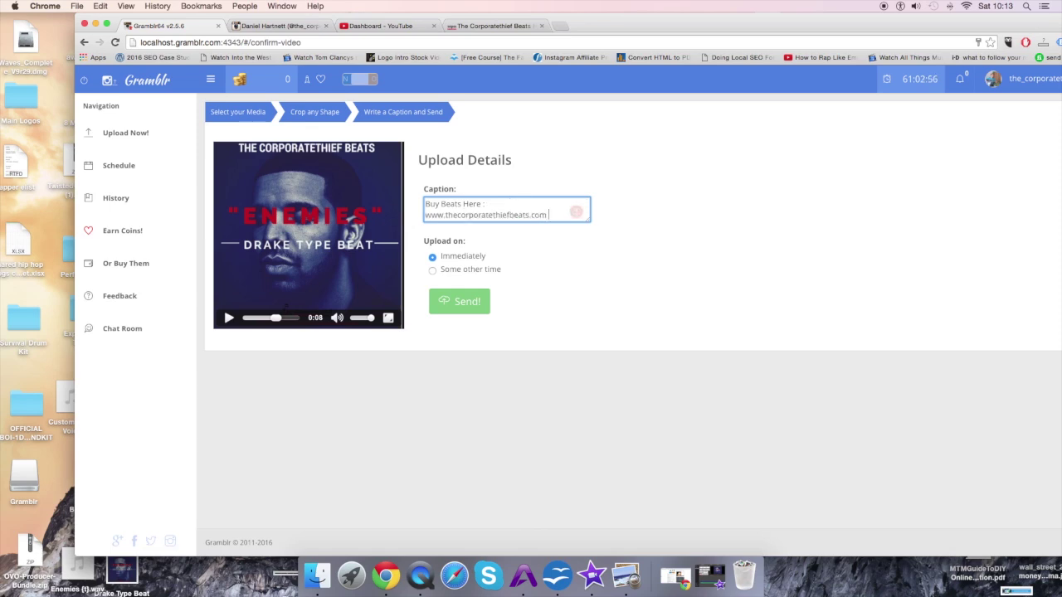
key("Return")
type("#")
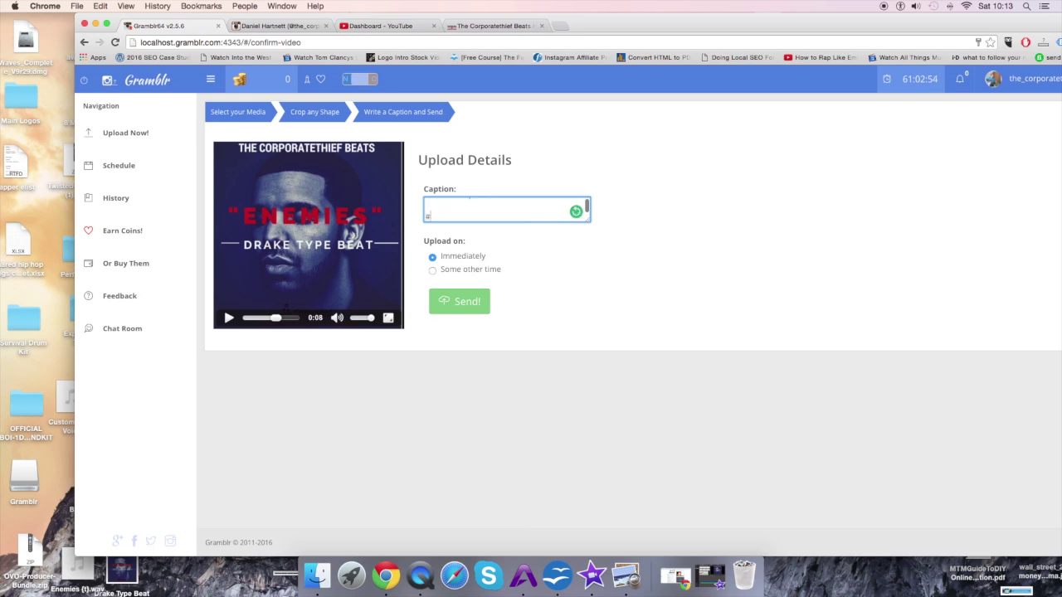
type("mixtape #hiphop #r")
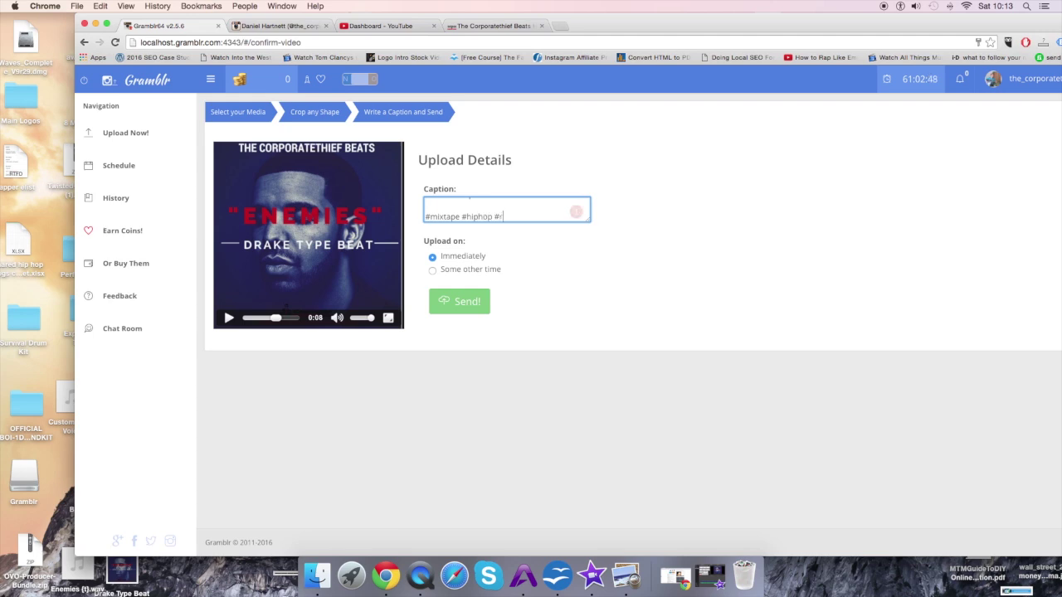
type("ap #datpiff")
Open the caption in the Grammarly editor, accept the correction "Here:" and close the editor
left_click(571, 212)
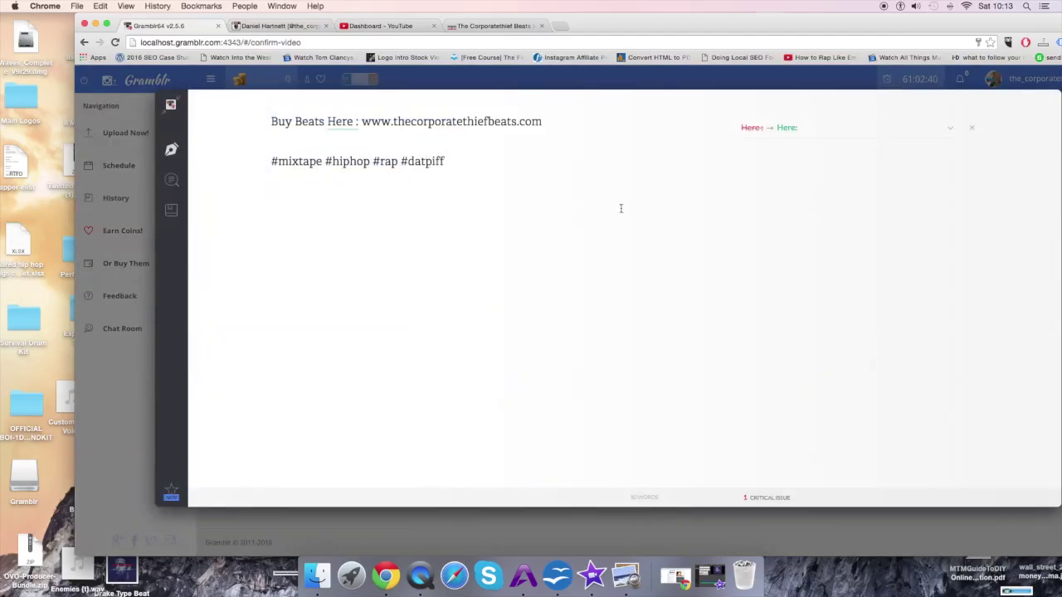
left_click(795, 134)
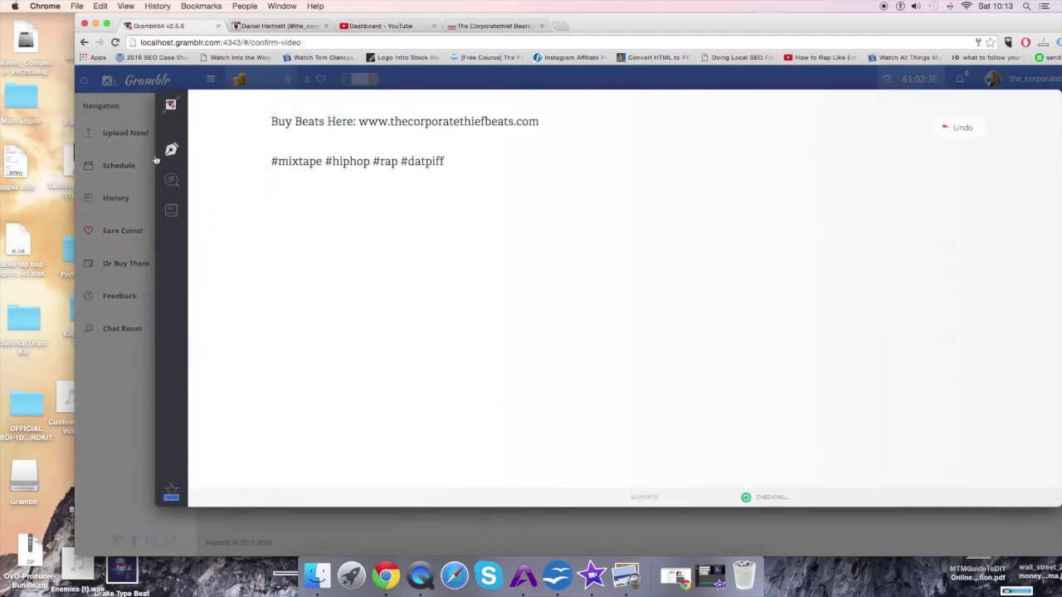
left_click(813, 522)
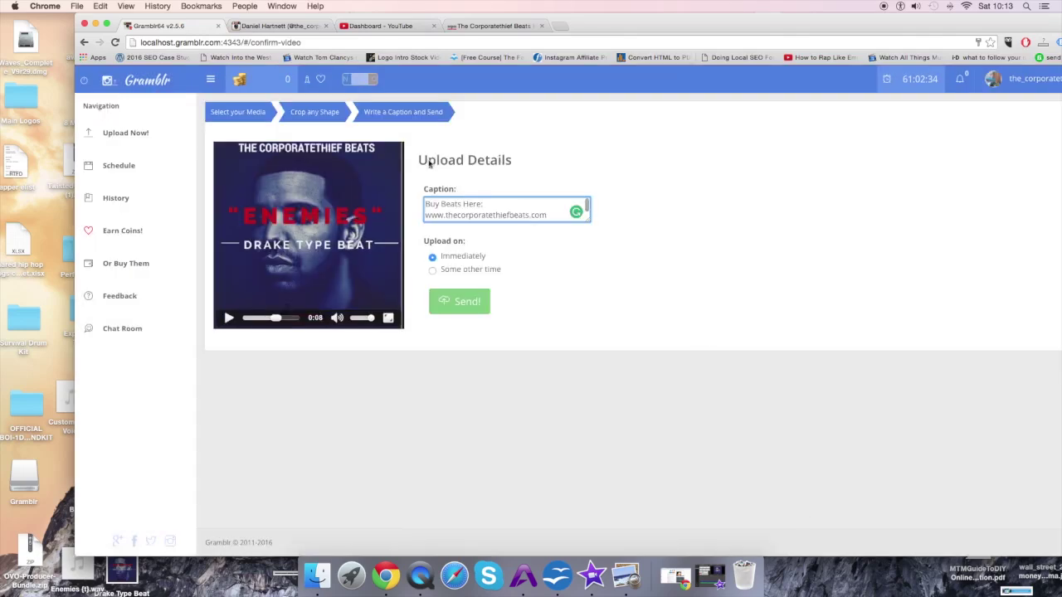
Add the line Drake Type Beat " Enemies" above the caption's first line and enlarge the caption box to show all text
left_click(426, 204)
key("Return")
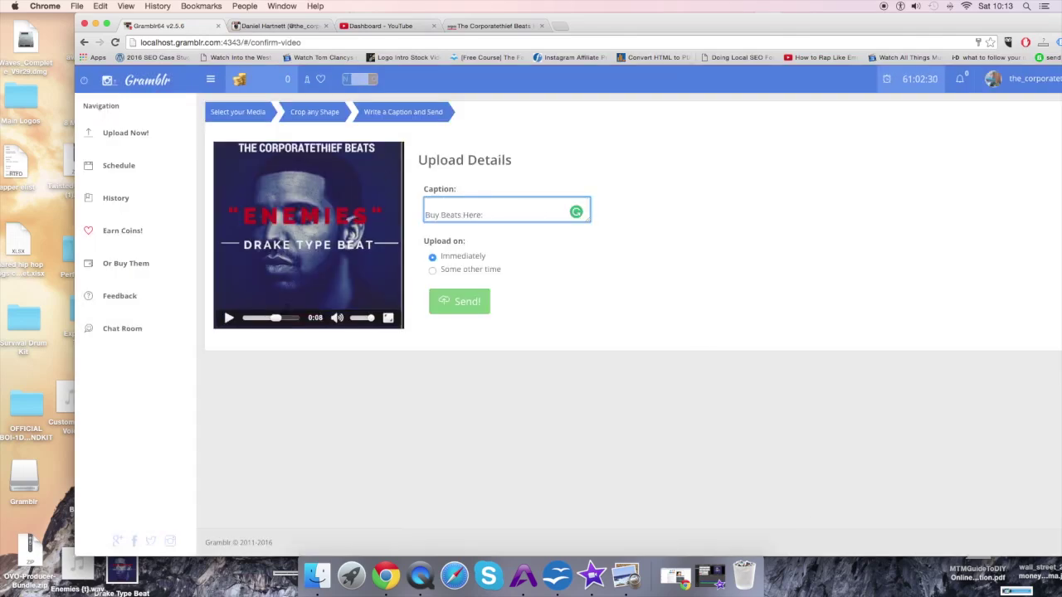
type("Drake Tu")
type("ype Beat ")
type("\" Em")
type("e")
key("BackSpace")
key("BackSpace")
type("nemies")
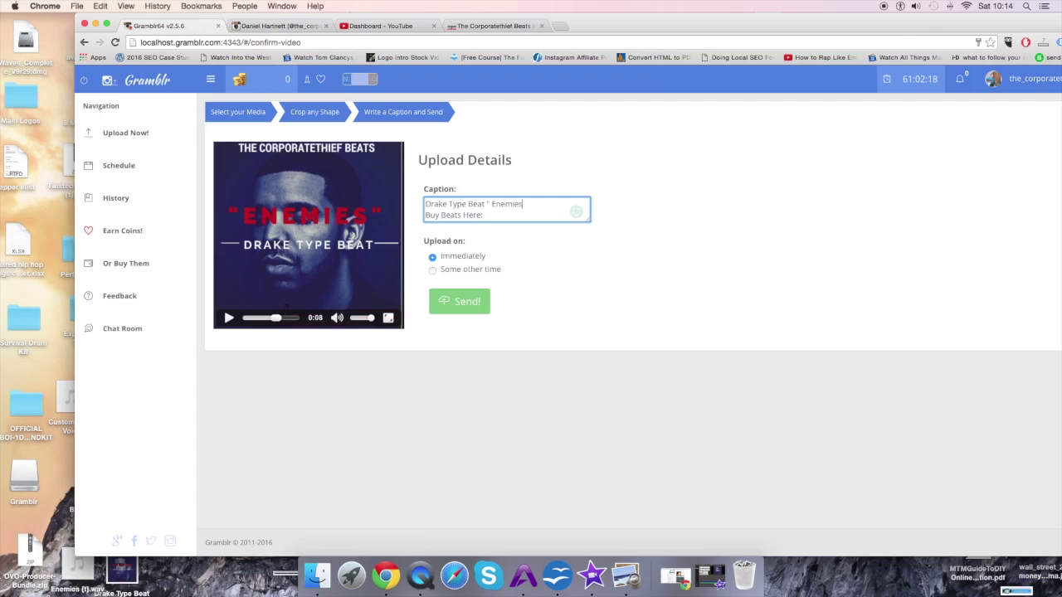
scroll(585, 217, "down", 2)
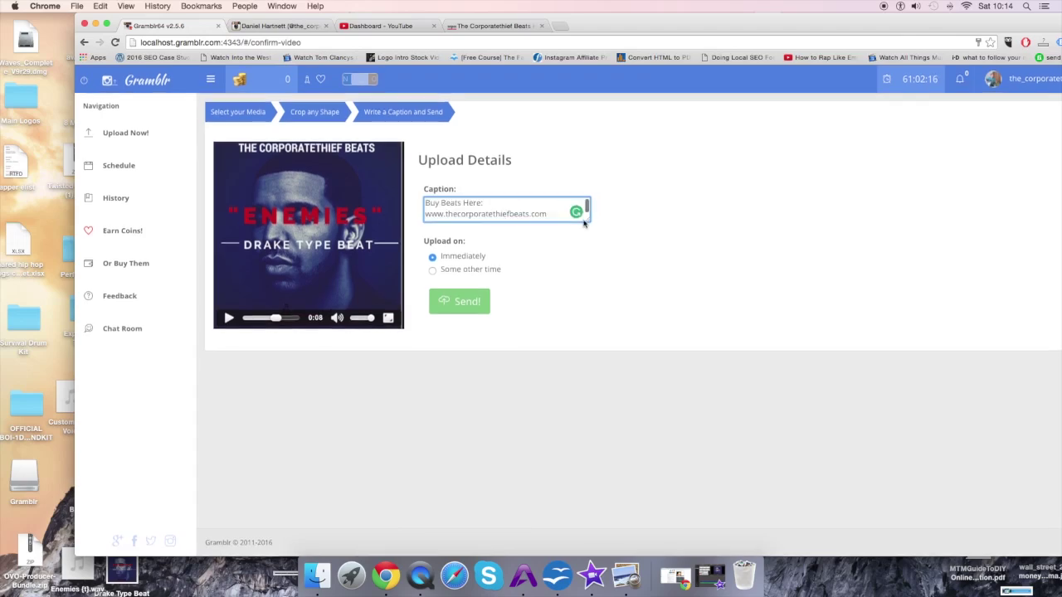
left_click_drag(588, 221, 624, 329)
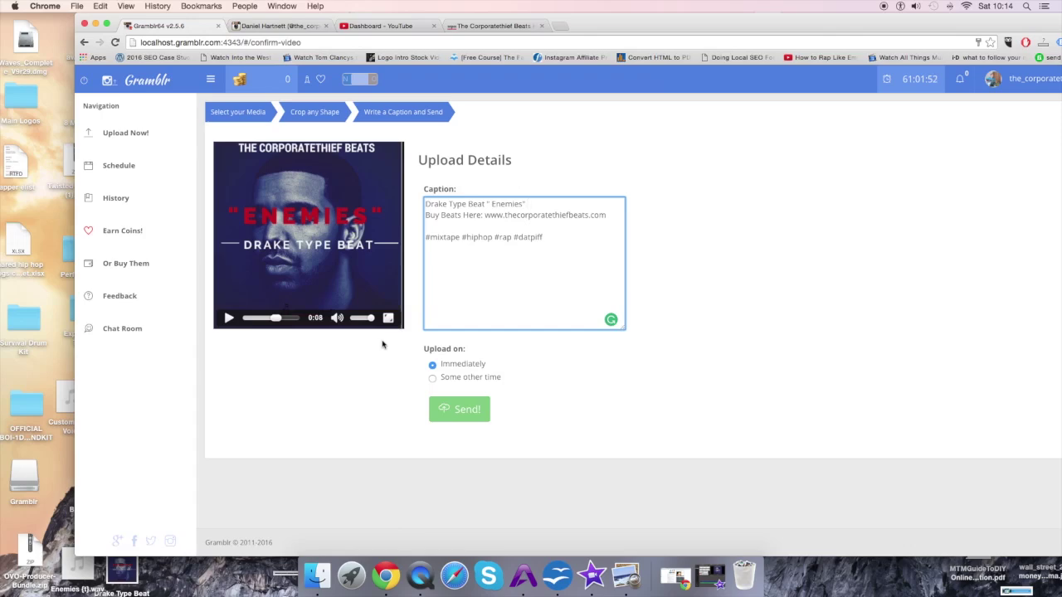
Schedule the upload for some other time, on 2016-03-04 at 15:13
left_click(432, 378)
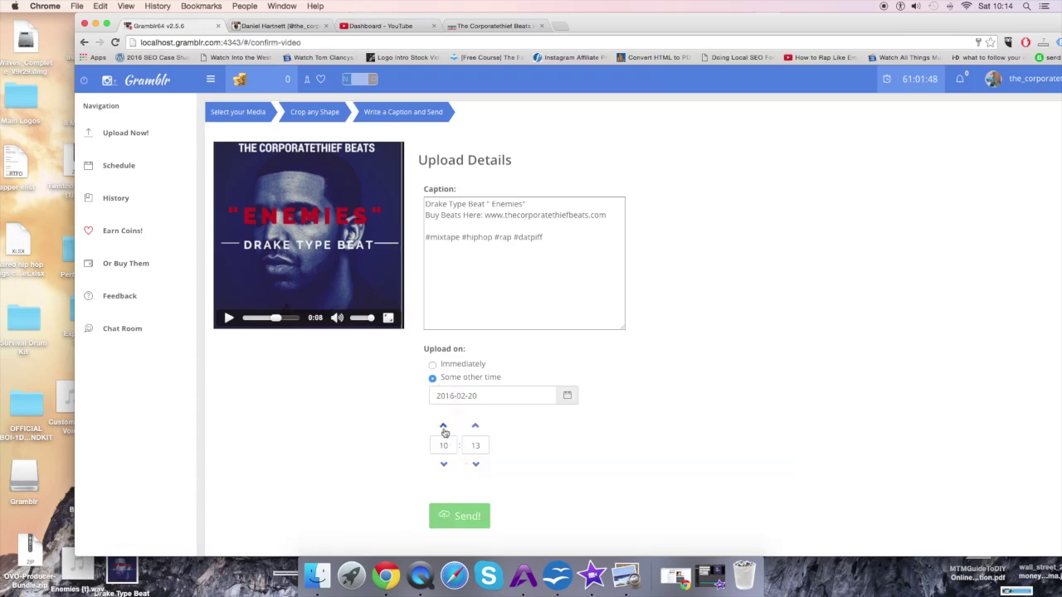
left_click(443, 428)
left_click(443, 428)
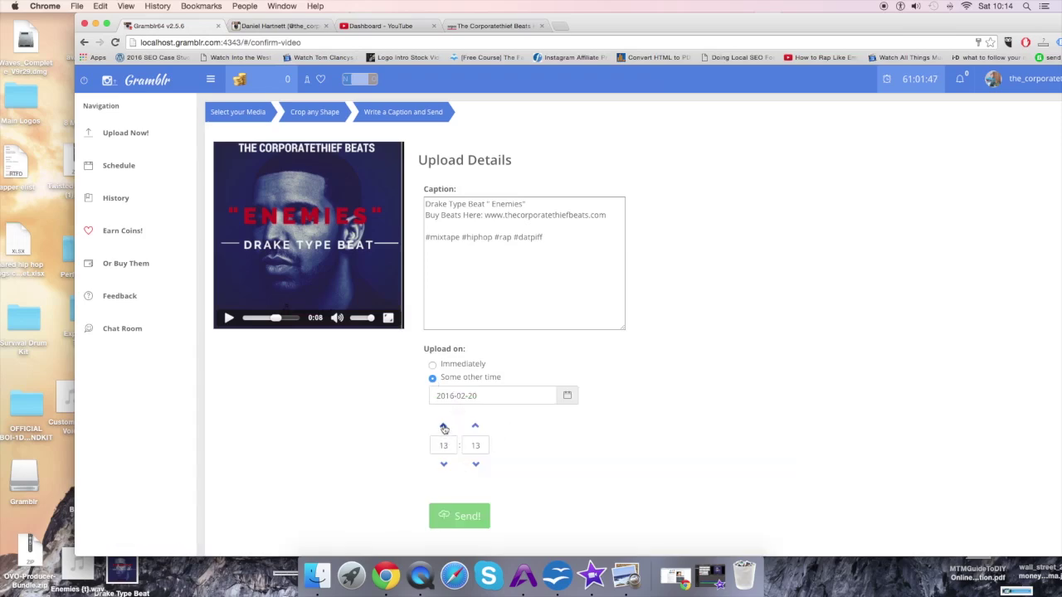
left_click(554, 403)
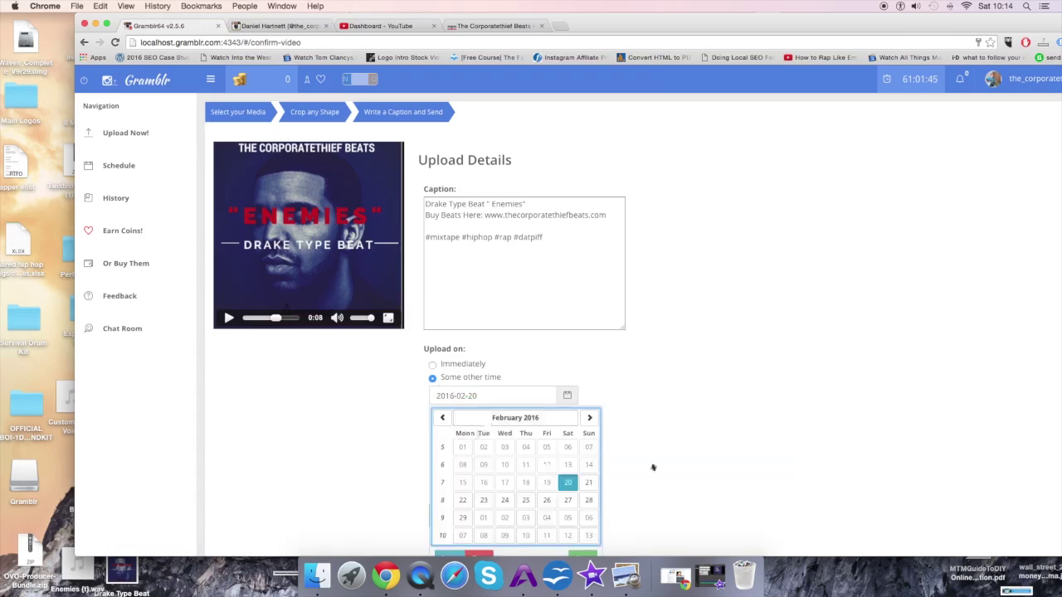
left_click(589, 417)
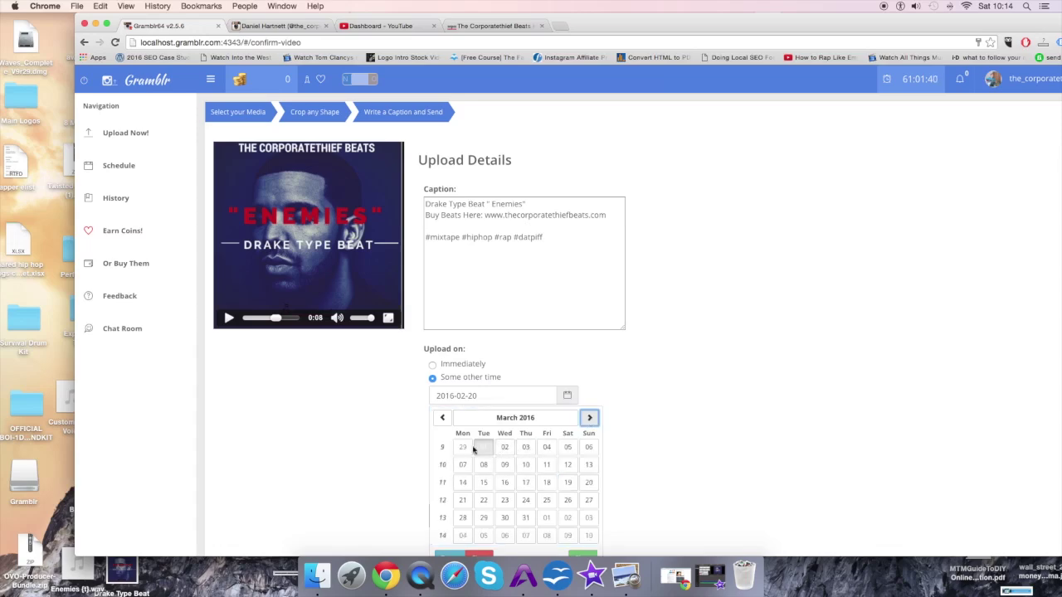
left_click(546, 450)
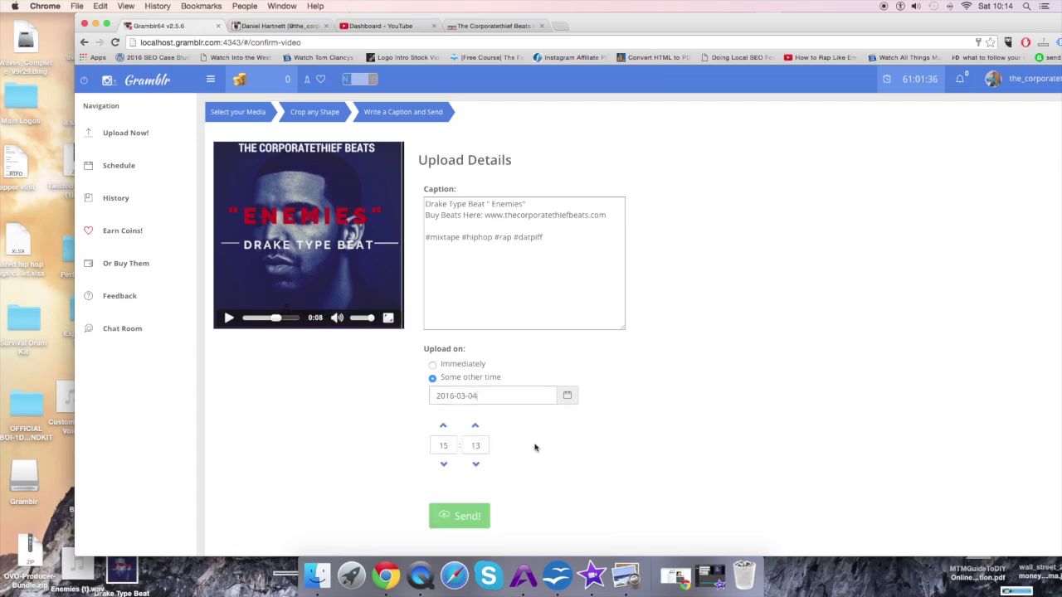
scroll(433, 381, "down", 2)
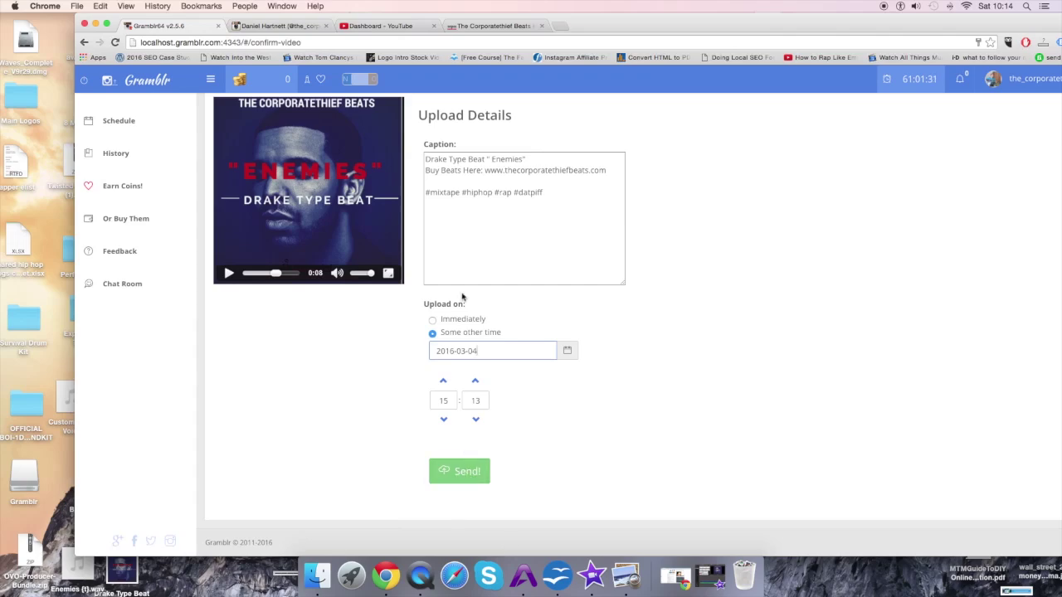
Send the video upload with its scheduled time and check the posts on the Instagram profile
left_click(469, 472)
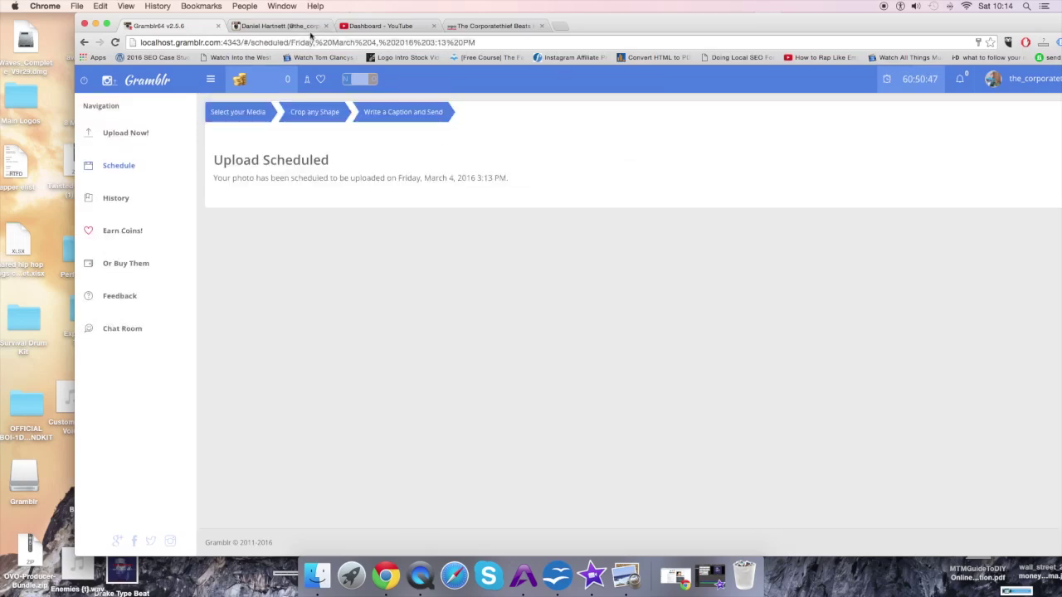
left_click(274, 26)
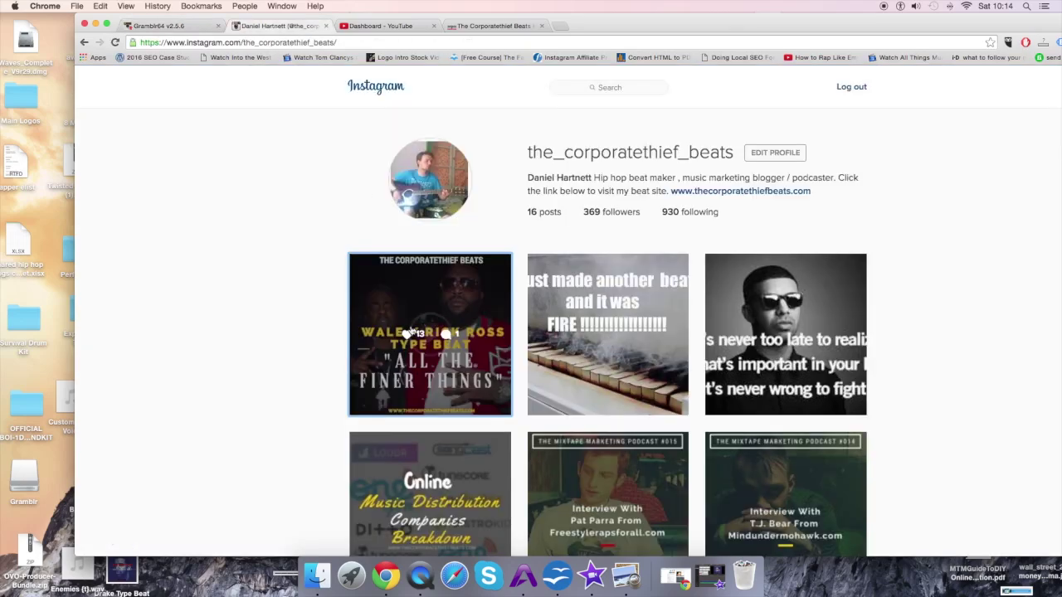
left_click(195, 29)
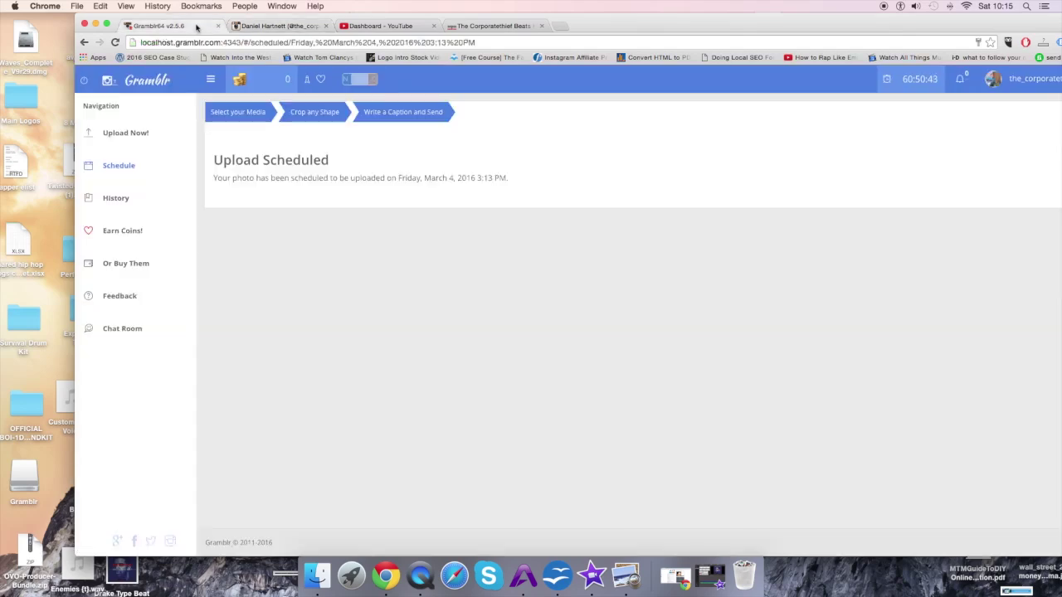
Shift the browser window fully onto the screen and bring up the minimized window showing Gramblr's download page
left_click(295, 26)
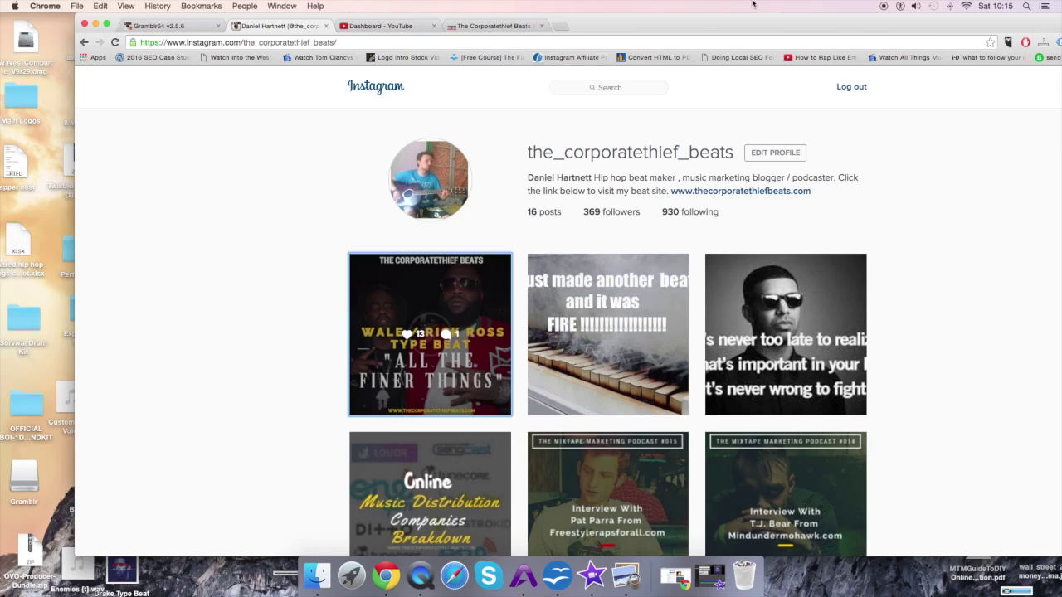
left_click_drag(729, 23, 657, 23)
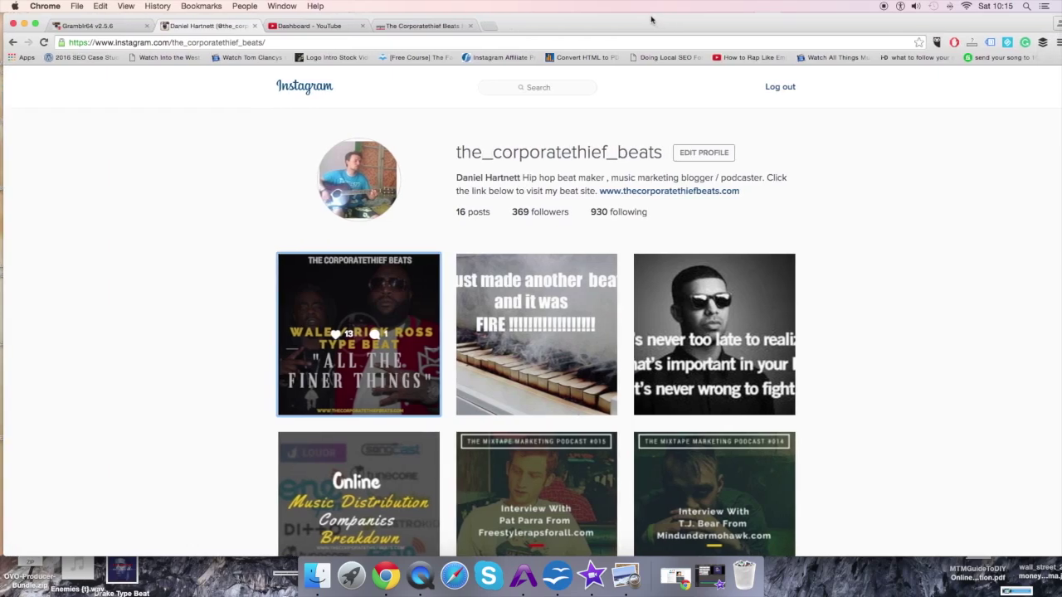
left_click_drag(882, 26, 877, 22)
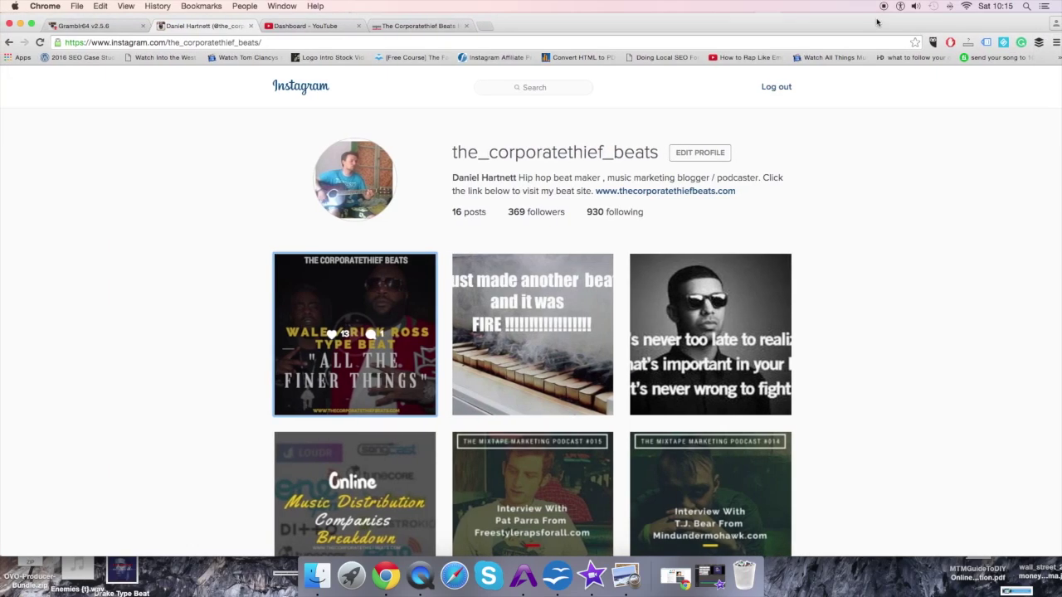
left_click(104, 26)
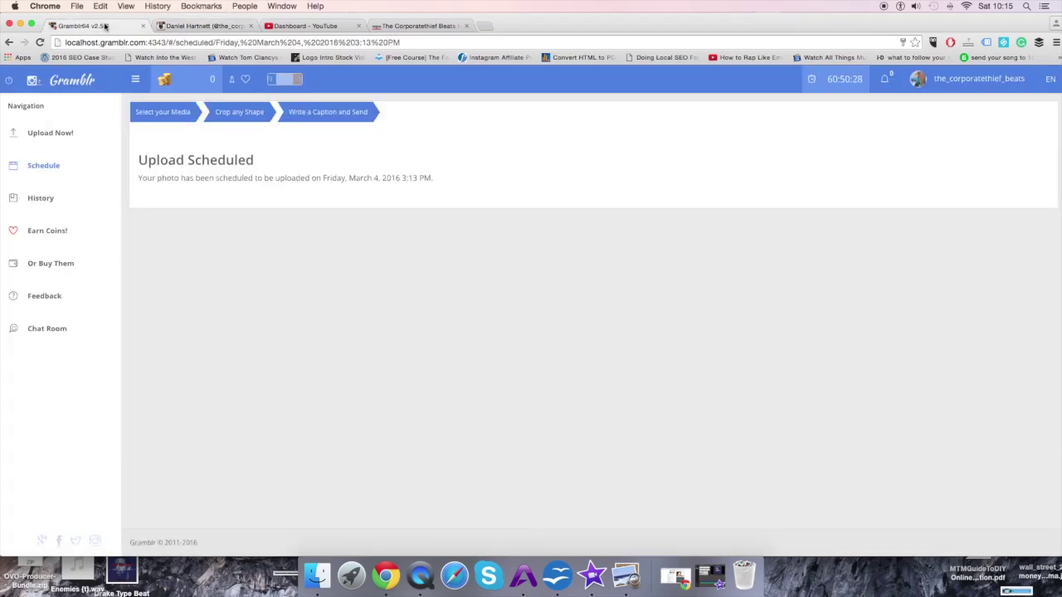
left_click(679, 576)
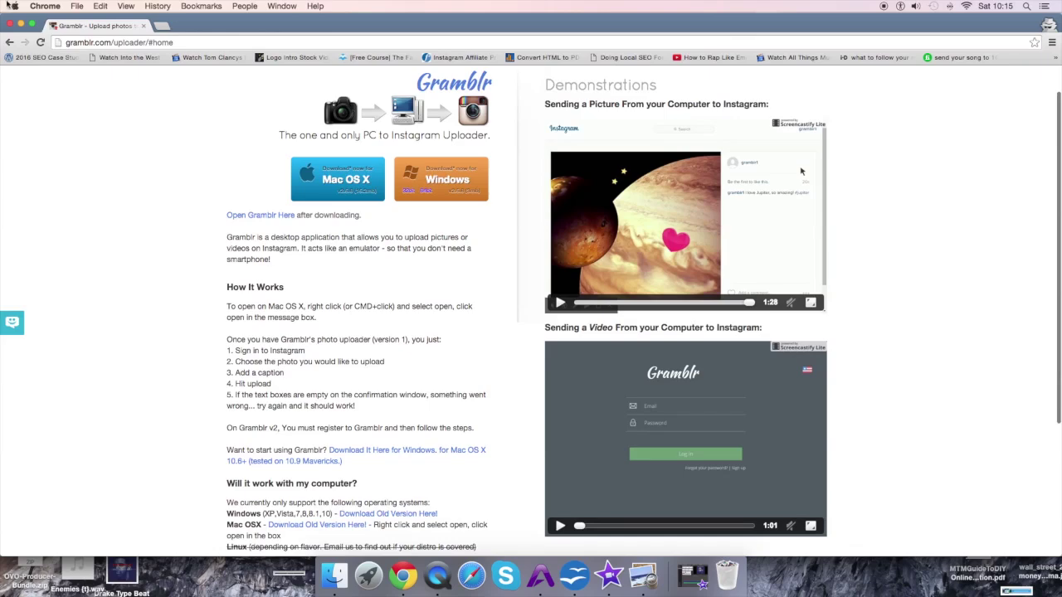